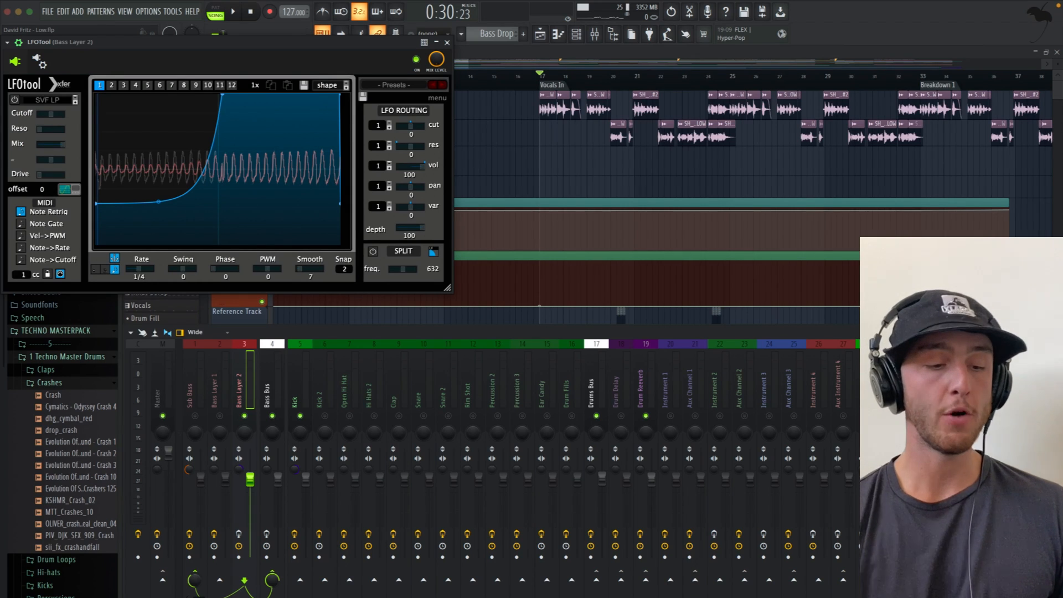
# Enable the Bass Layer 2 track's effects, play the drop and compare its LFOTool sidechain curve with the Kick track's waveform
pyautogui.click(239, 534)
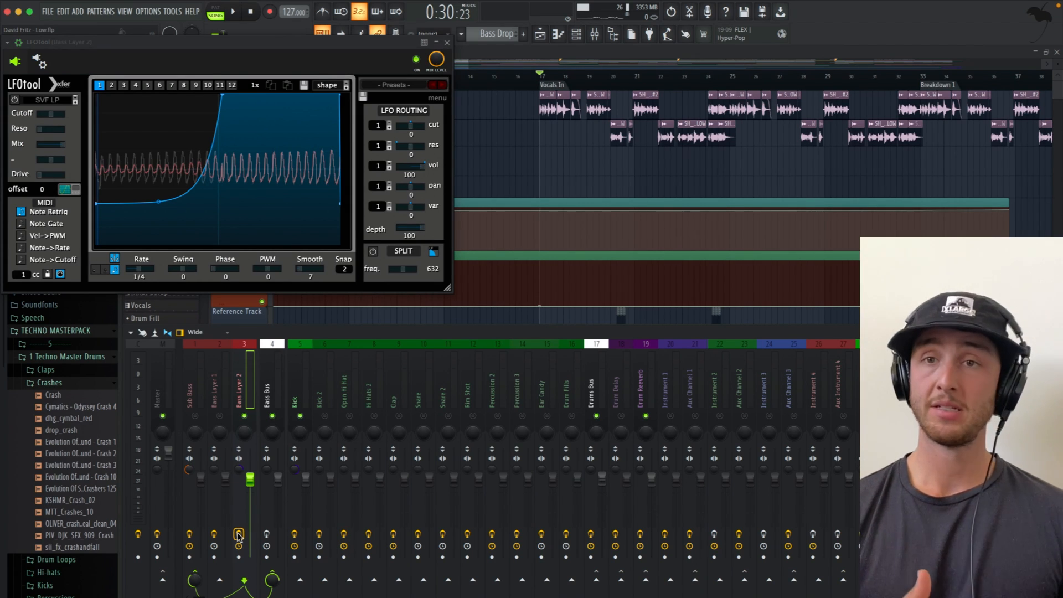
pyautogui.press('space')
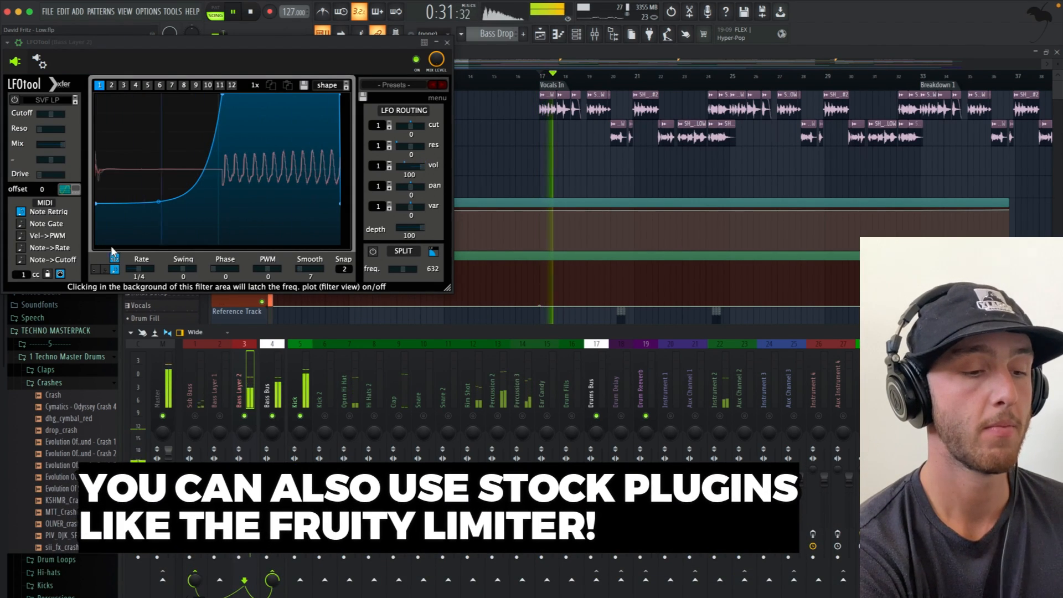
pyautogui.moveTo(96, 203)
pyautogui.mouseDown()
pyautogui.moveTo(97, 140)
pyautogui.moveTo(97, 206)
pyautogui.mouseUp()
pyautogui.click(306, 371)
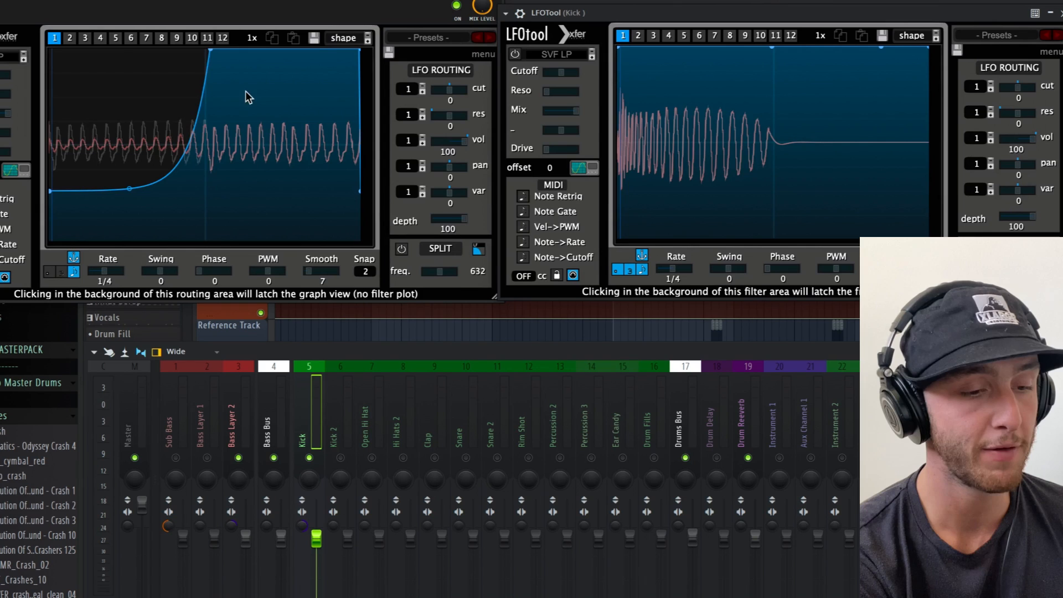
# During playback, shift the peak of Bass Layer 2's LFOTool volume curve slightly earlier and raise its starting level for gentler ducking
pyautogui.moveTo(210, 49); pyautogui.dragTo(207, 22)
pyautogui.press('space')
pyautogui.moveTo(51, 193)
pyautogui.mouseDown()
pyautogui.moveTo(49, 240)
pyautogui.moveTo(54, 104)
pyautogui.moveTo(51, 176)
pyautogui.mouseUp()
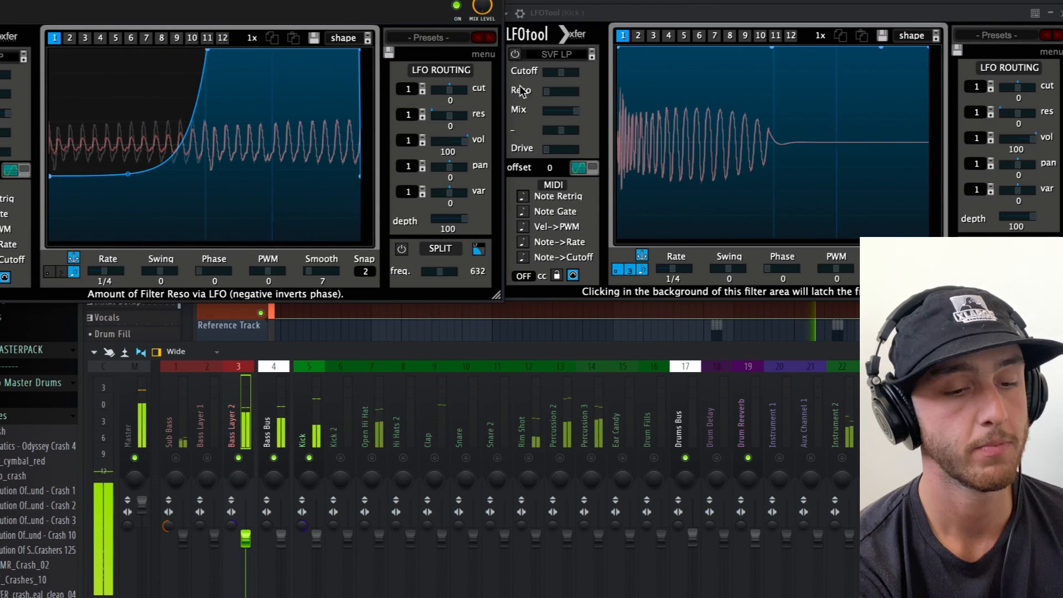
pyautogui.click(494, 1)
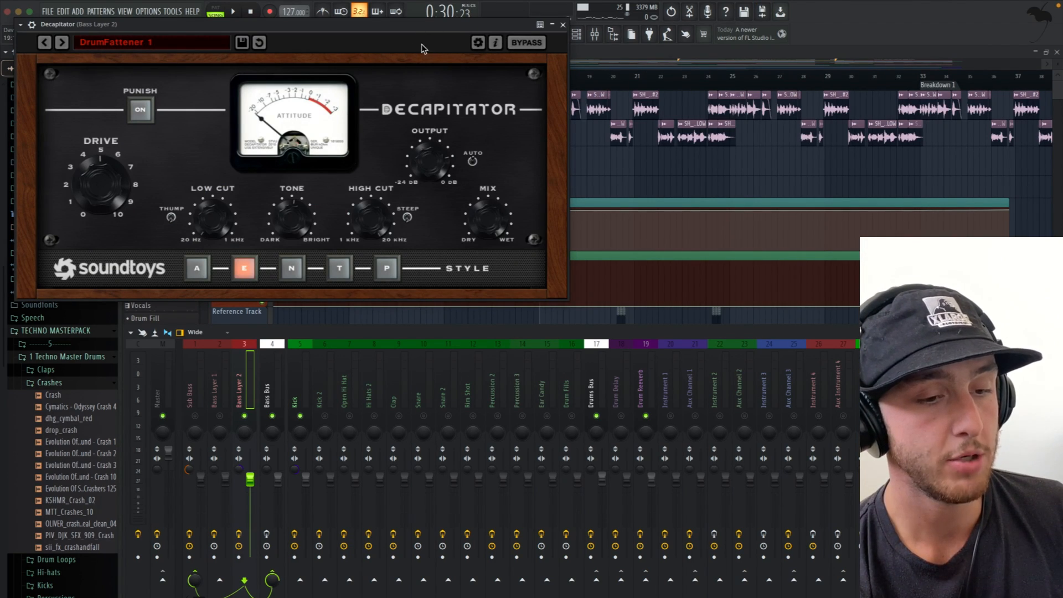
# Raise the drive slightly in the Decapitator on Bass Layer 2 while the drop plays
pyautogui.moveTo(417, 31); pyautogui.dragTo(608, 117)
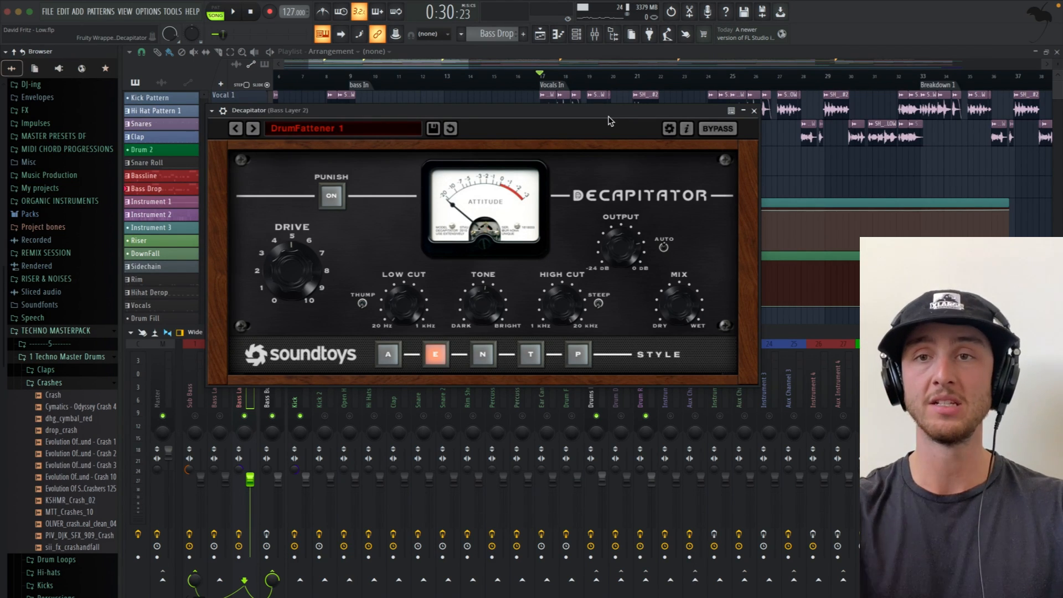
pyautogui.press('space')
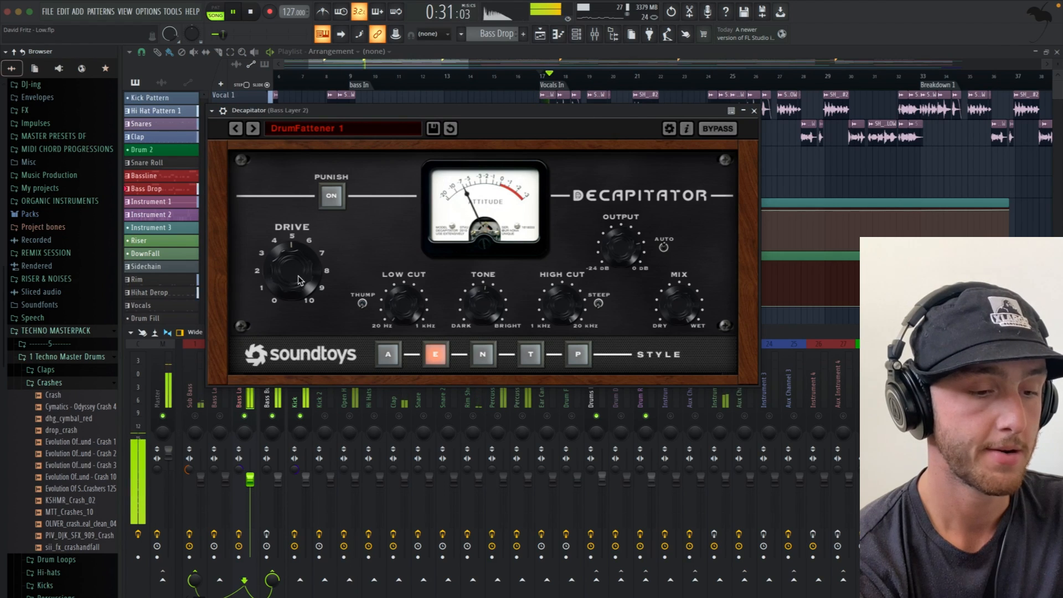
pyautogui.moveTo(298, 271); pyautogui.dragTo(296, 249)
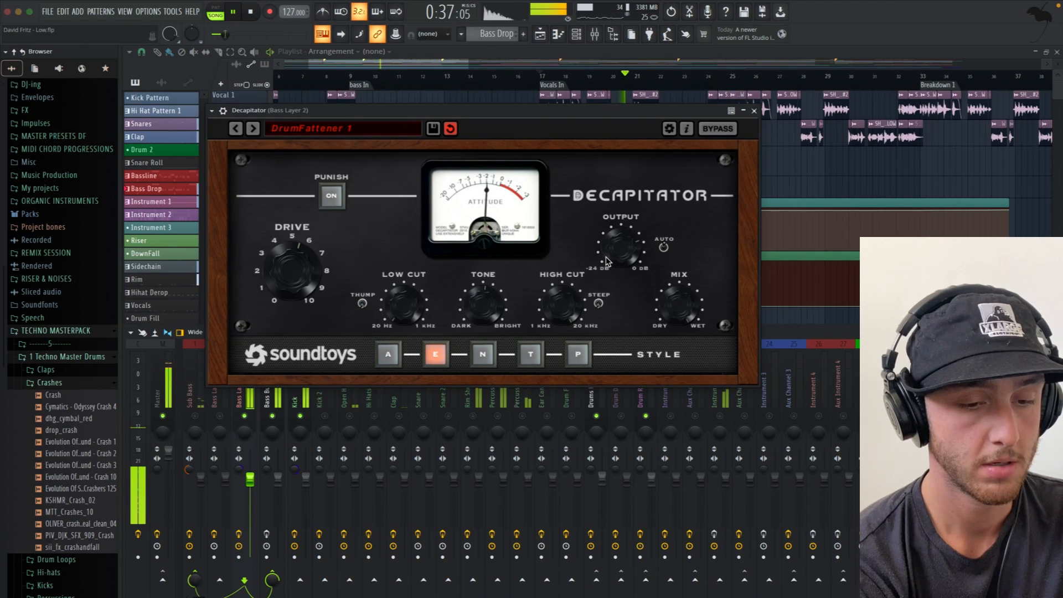
pyautogui.click(754, 111)
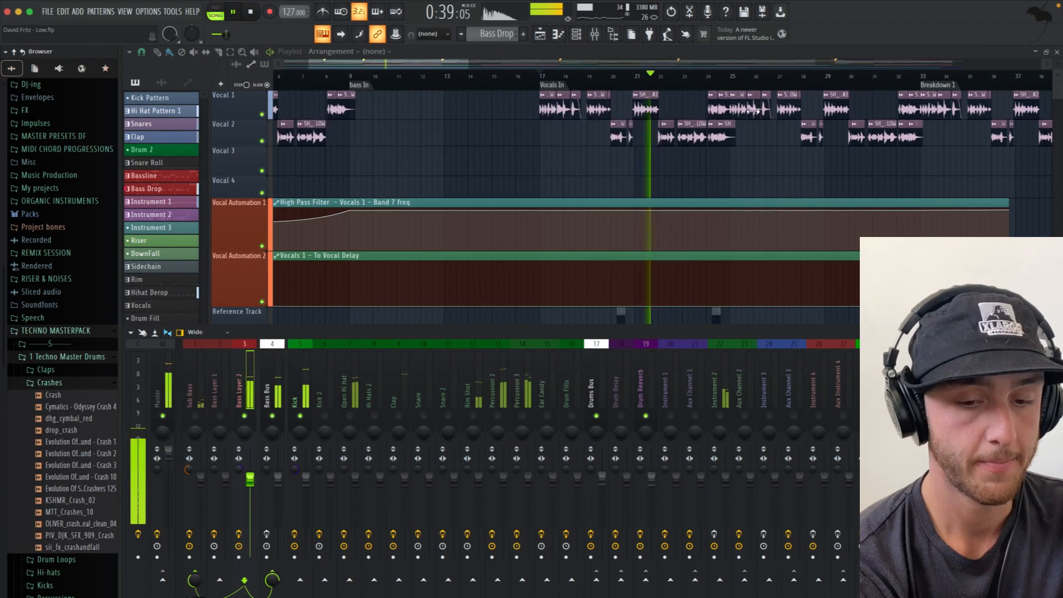
pyautogui.press('space')
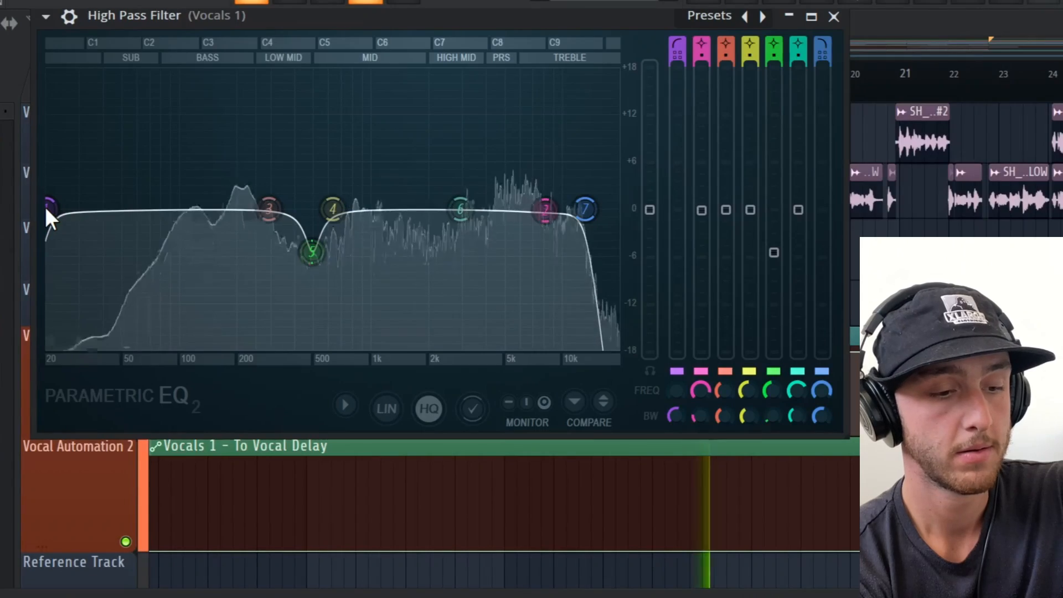
# Raise the band 1 high-pass cutoff in the Vocals 1 EQ to between 100 and 200 Hz while listening
pyautogui.moveTo(50, 209); pyautogui.dragTo(211, 210)
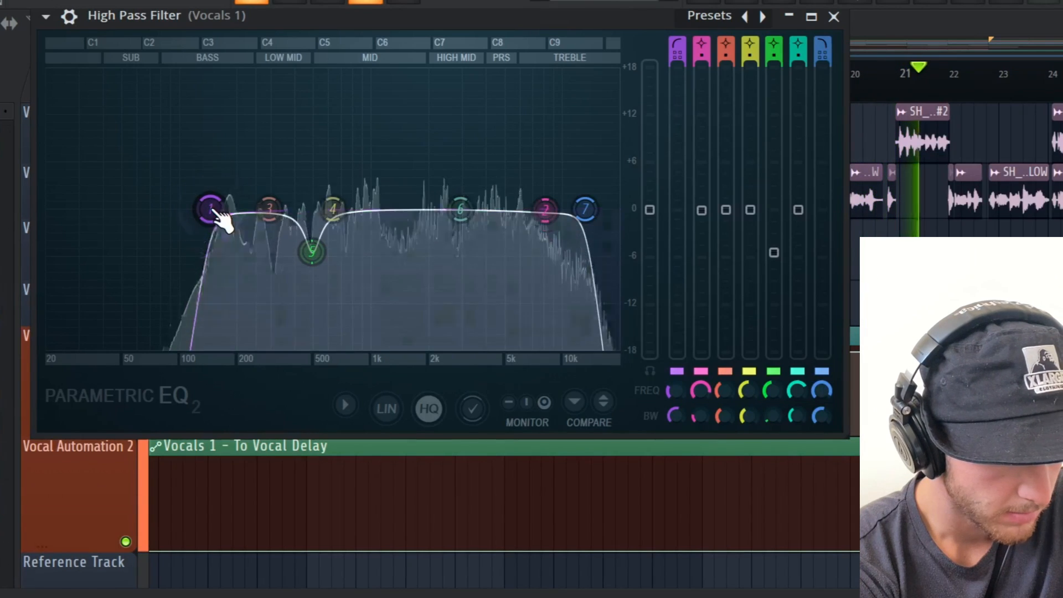
pyautogui.press('space')
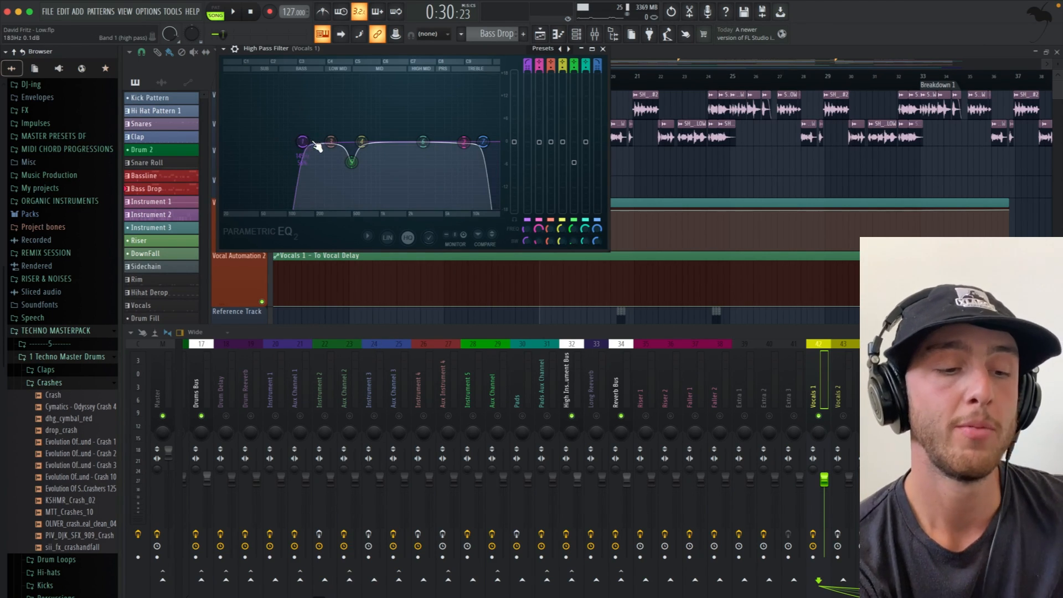
pyautogui.moveTo(314, 144); pyautogui.dragTo(299, 142)
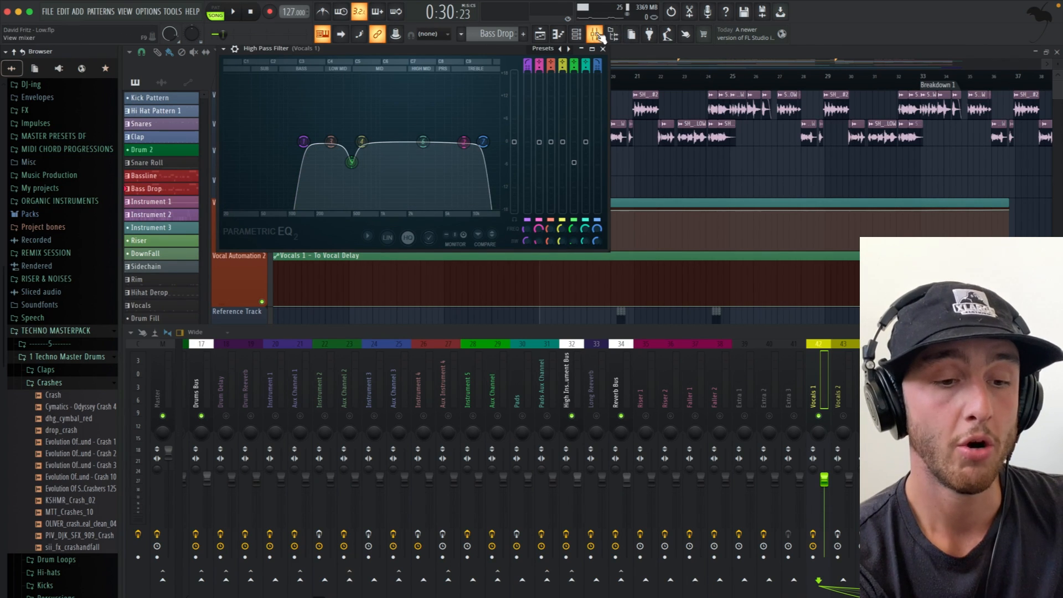
pyautogui.click(605, 49)
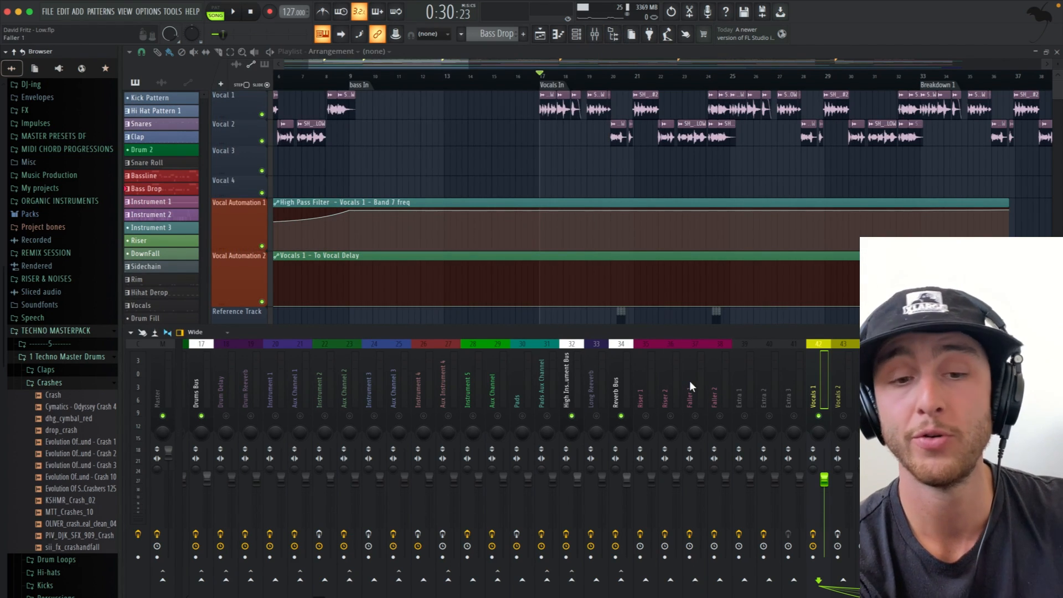
# Fine-tune the band 7 low-pass cutoff at the high end of the Vocals 1 EQ during playback
pyautogui.click(952, 443)
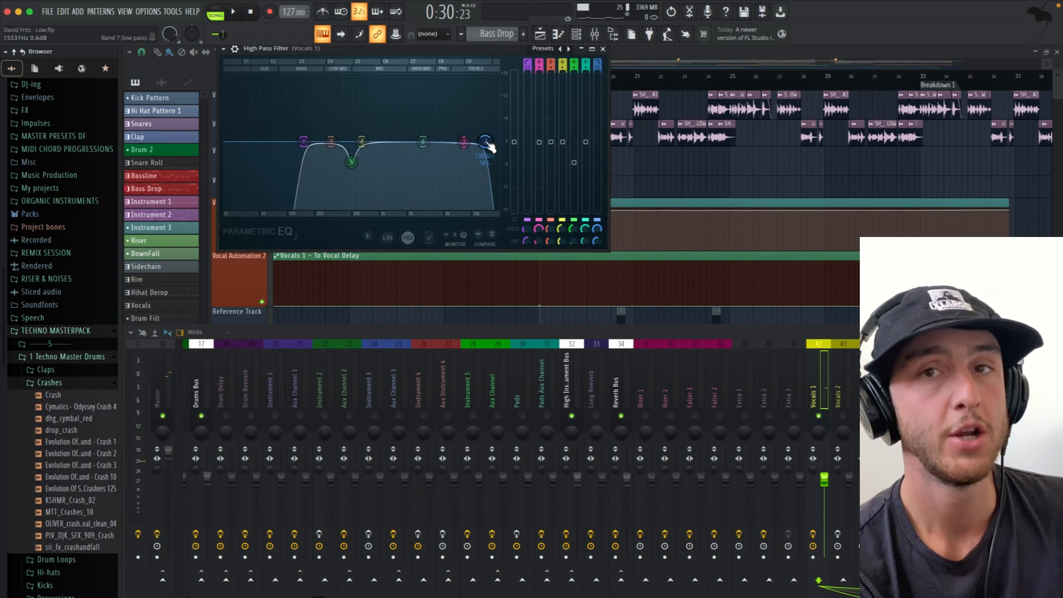
pyautogui.press('space')
pyautogui.moveTo(490, 147); pyautogui.dragTo(486, 141)
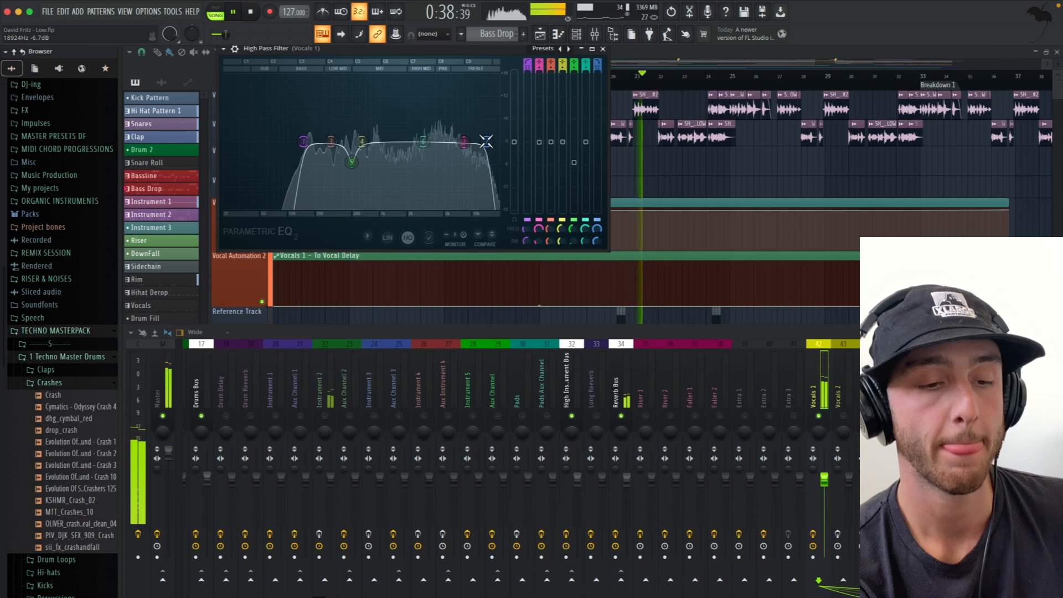
pyautogui.press('space')
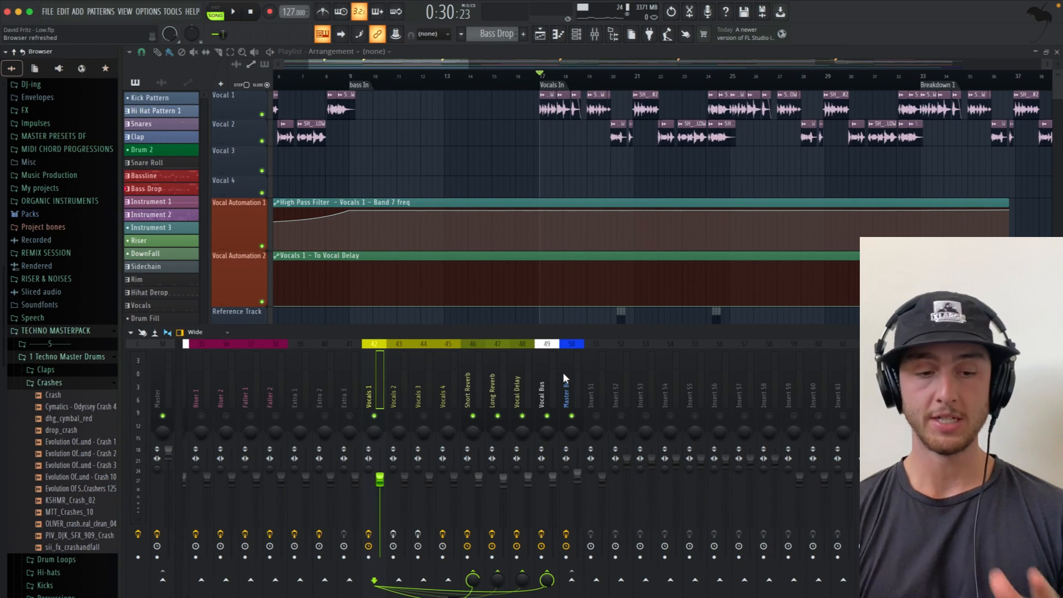
# Compare the Open Hi Hat track with its Kotelnikov compressor bypassed and active during playback
pyautogui.hscroll(-10, 494, 379)
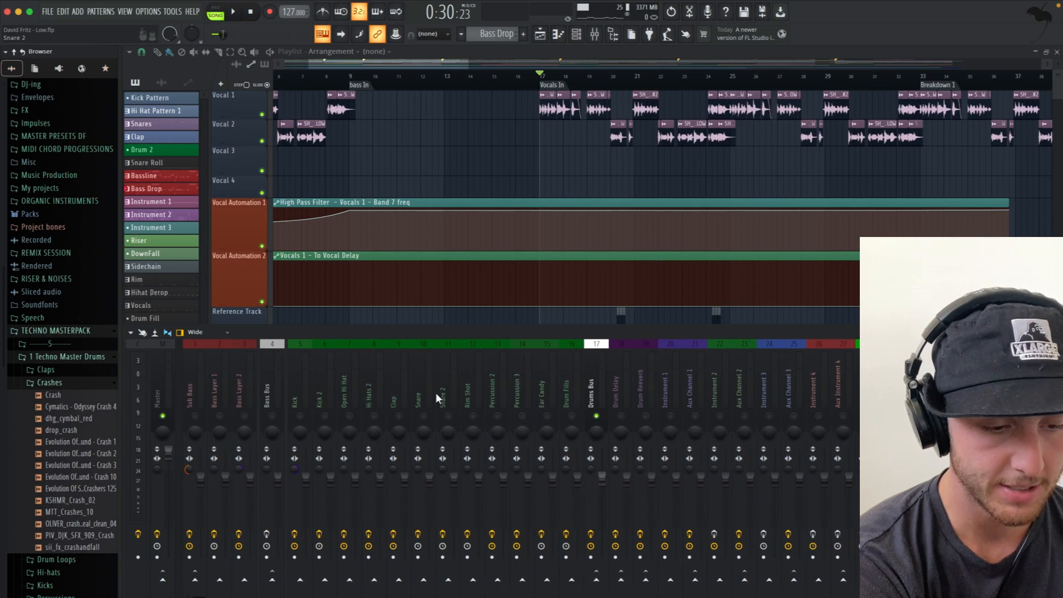
pyautogui.click(358, 418)
pyautogui.press('space')
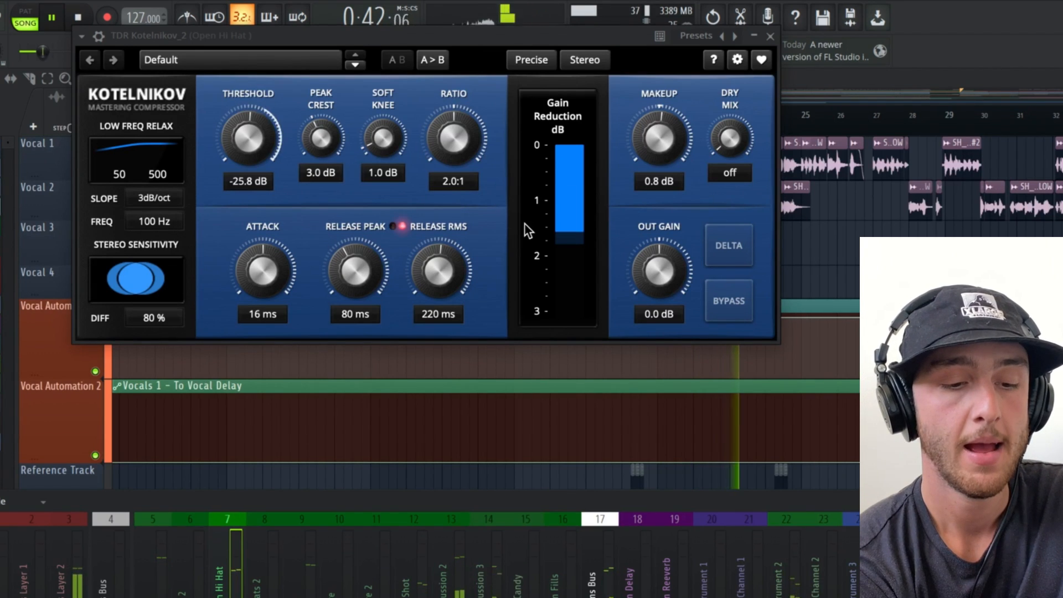
pyautogui.click(729, 301)
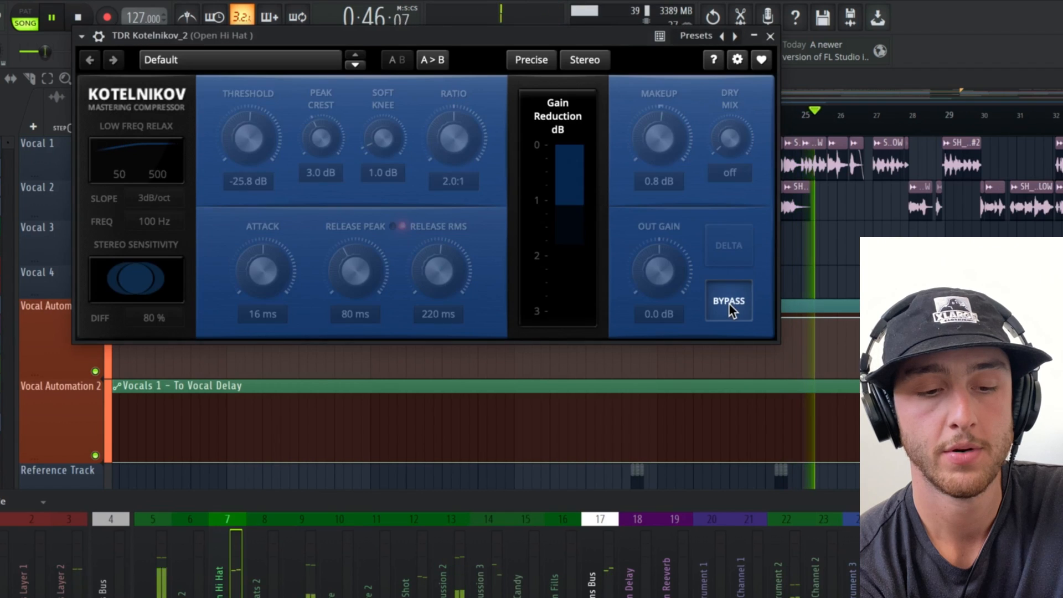
pyautogui.click(728, 303)
pyautogui.press('space')
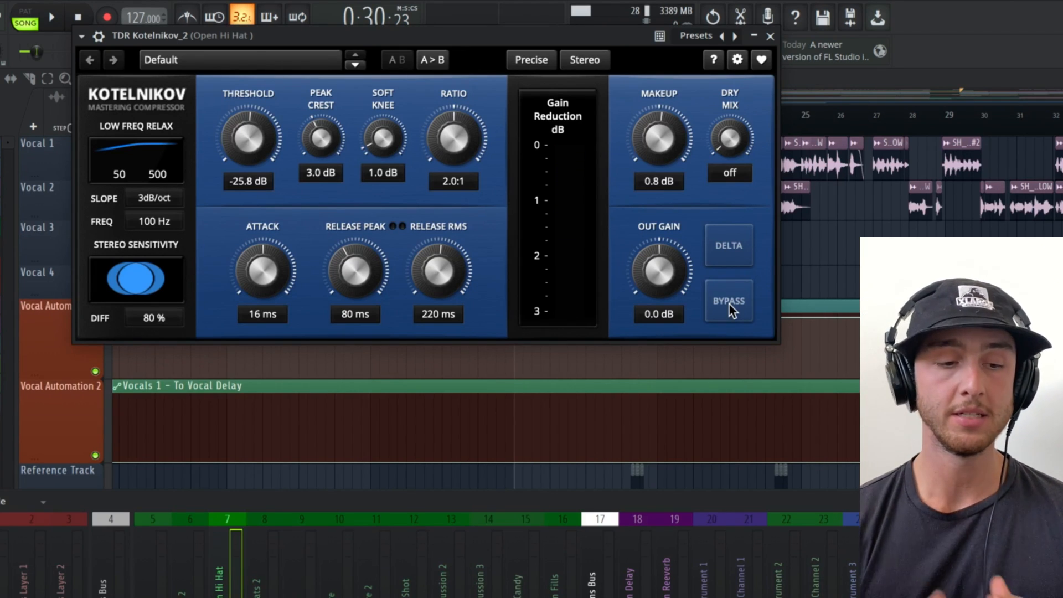
pyautogui.click(769, 36)
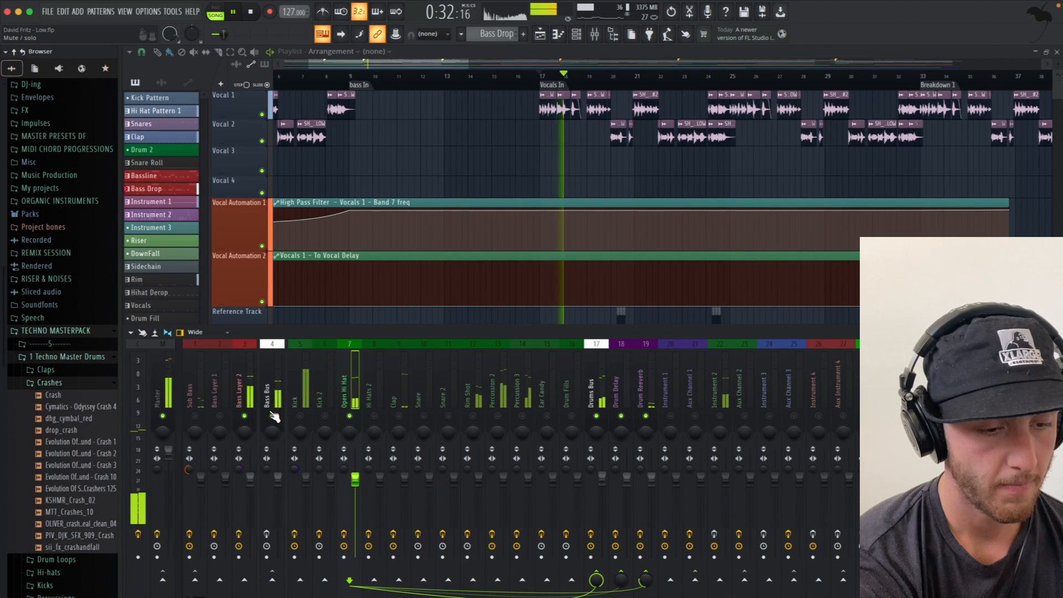
# Compare Bass Layer 2 with and without its Kotelnikov compression by toggling the bypass while the drop plays
pyautogui.click(250, 399)
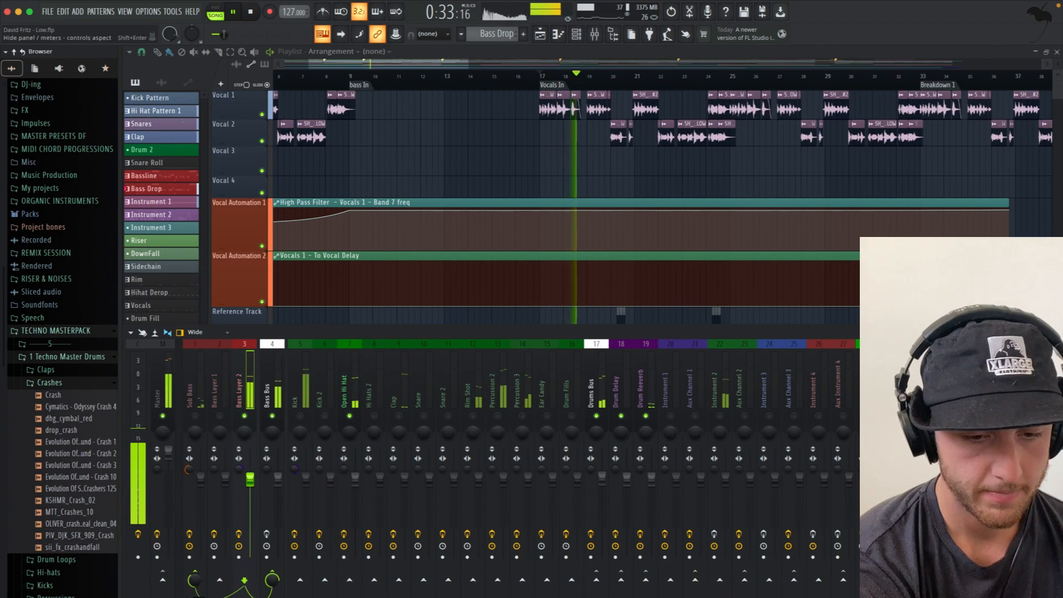
pyautogui.click(963, 398)
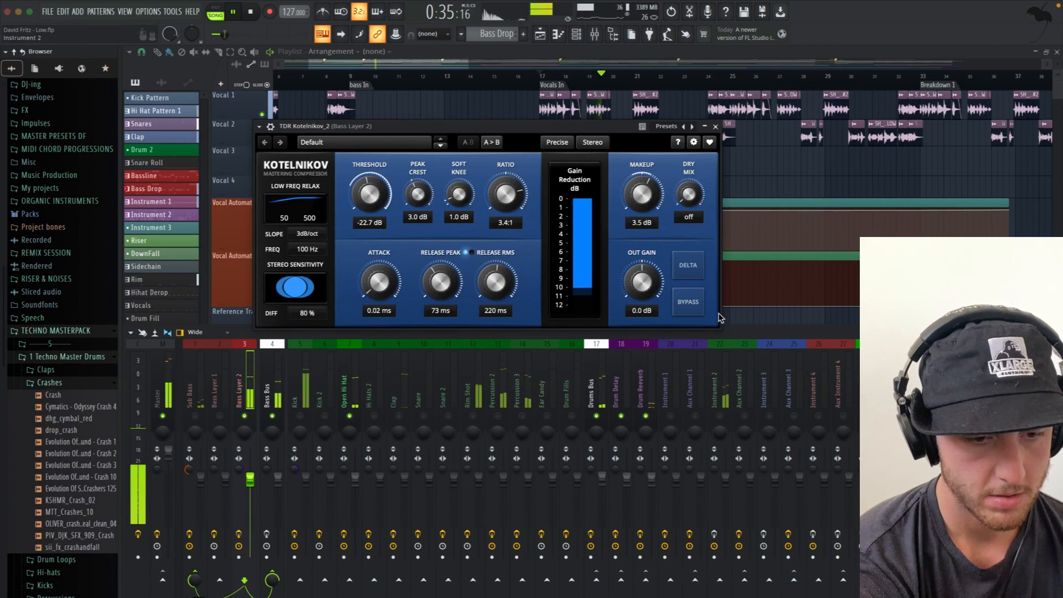
pyautogui.click(682, 299)
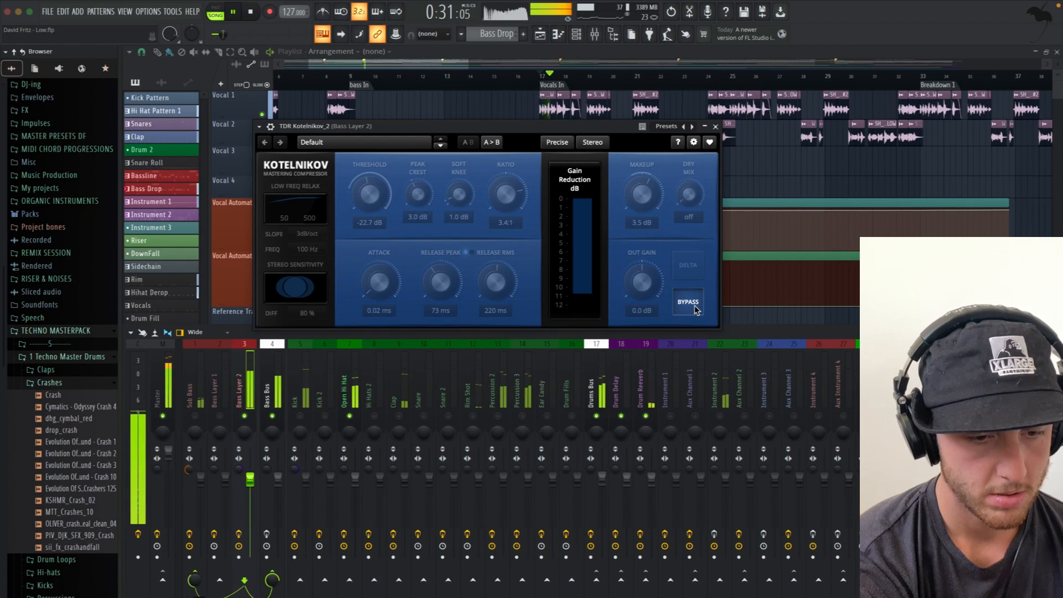
pyautogui.click(694, 304)
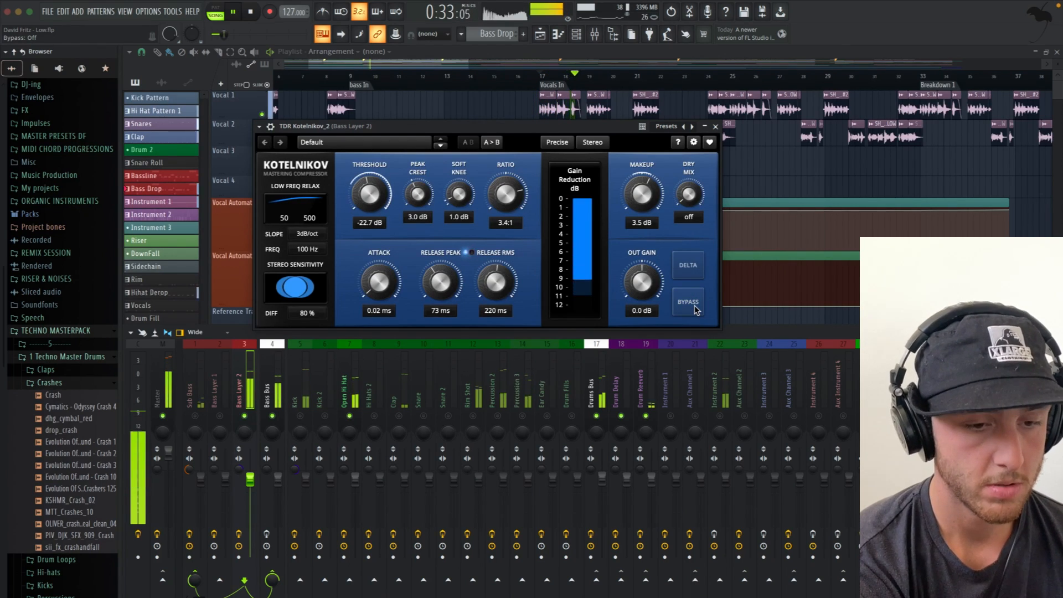
pyautogui.click(694, 304)
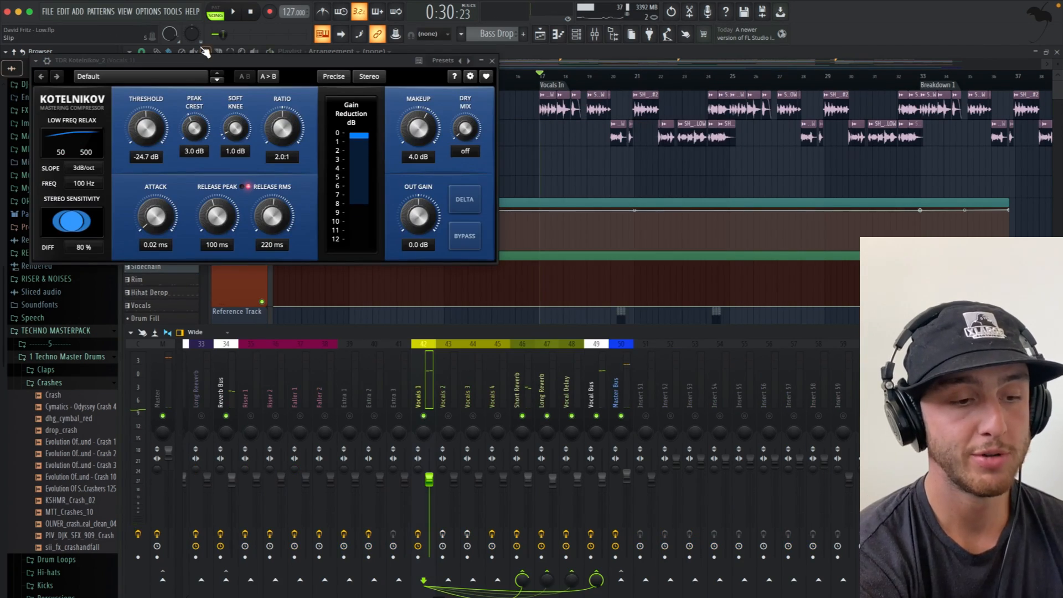
# Try heavier Kotelnikov compression on Vocals 1 during playback with a 4.5:1 ratio and a -27.2 dB threshold
pyautogui.press('space')
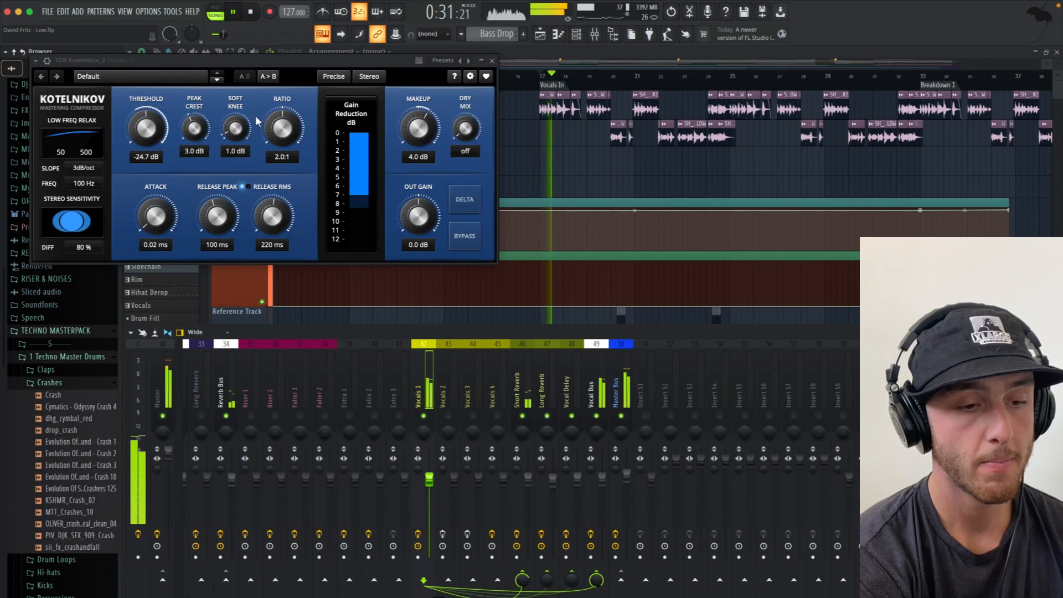
pyautogui.moveTo(278, 129); pyautogui.dragTo(278, 108)
pyautogui.moveTo(142, 128); pyautogui.dragTo(144, 120)
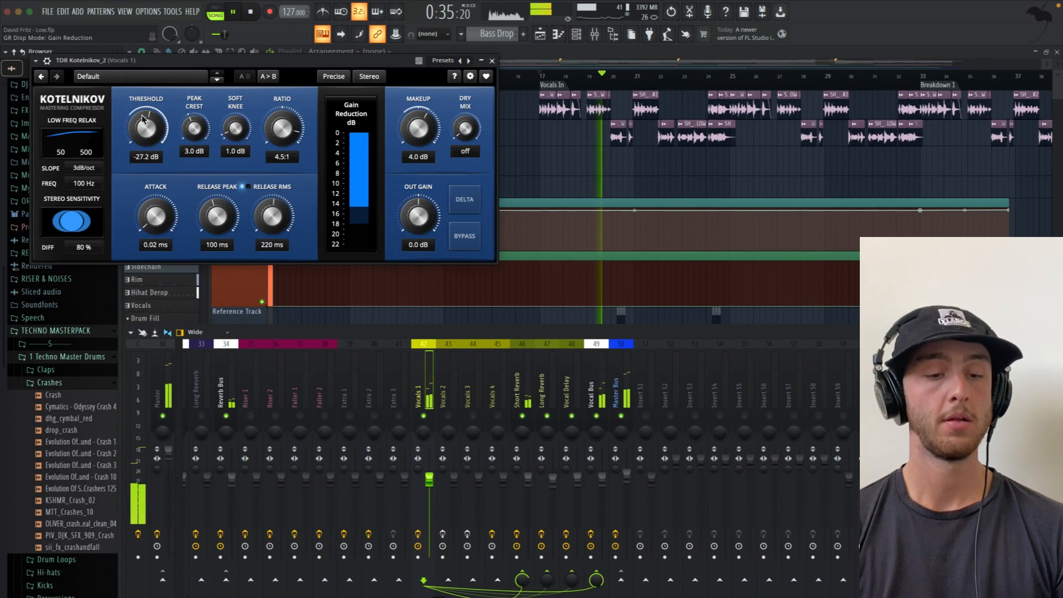
# Ease the Vocals 1 Kotelnikov compression to a -20.8 dB threshold and a 3.2:1 ratio by ear
pyautogui.moveTo(143, 119); pyautogui.dragTo(143, 159)
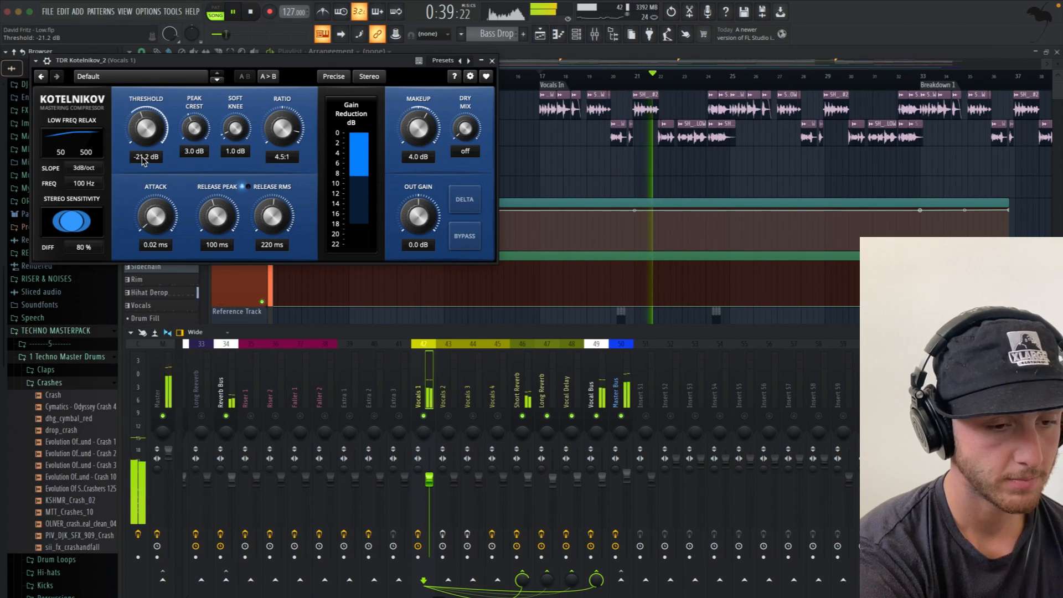
pyautogui.moveTo(282, 128); pyautogui.dragTo(282, 143)
pyautogui.moveTo(148, 134); pyautogui.dragTo(148, 128)
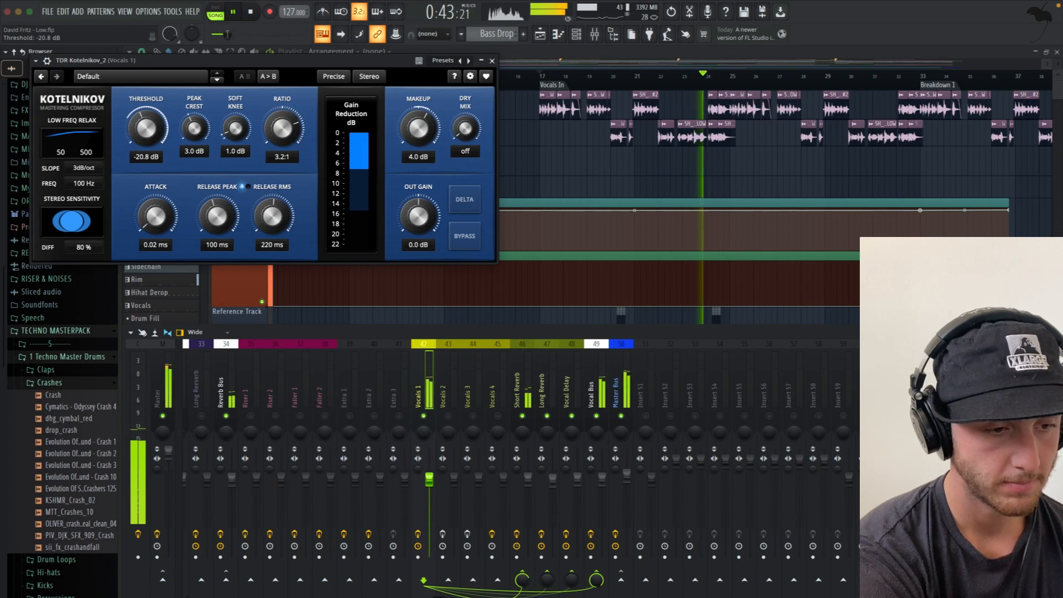
pyautogui.press('space')
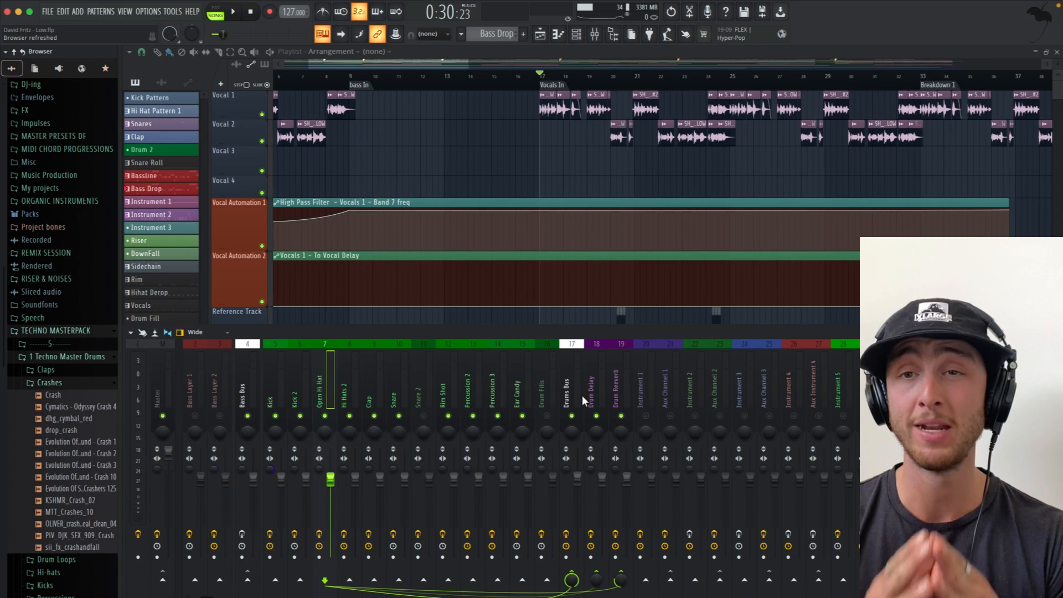
# Listen to the drop in the full mix and inspect the routing of the Instrument 2 mixer track
pyautogui.press('space')
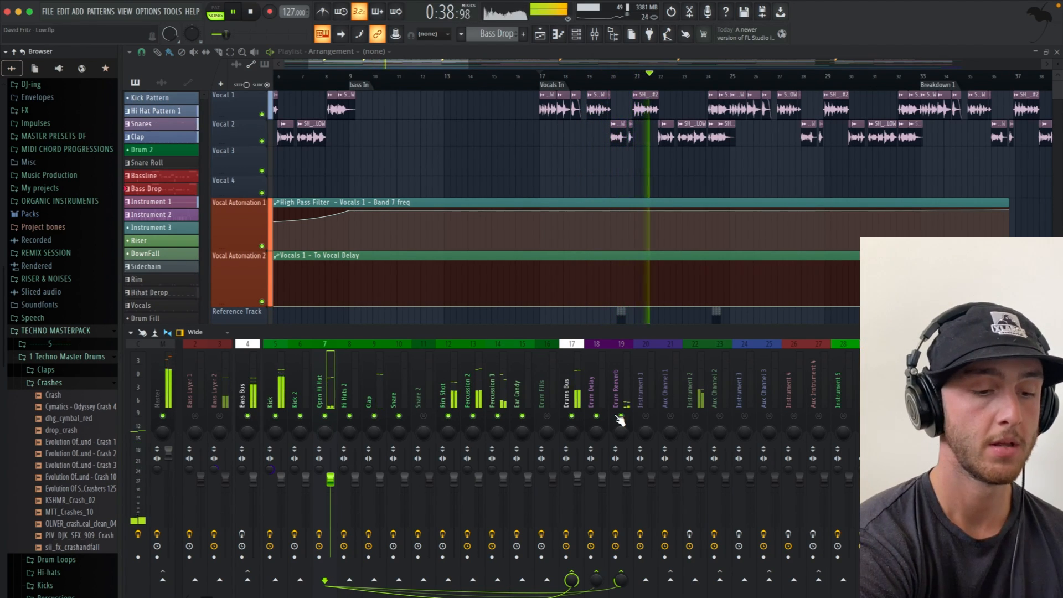
pyautogui.press('space')
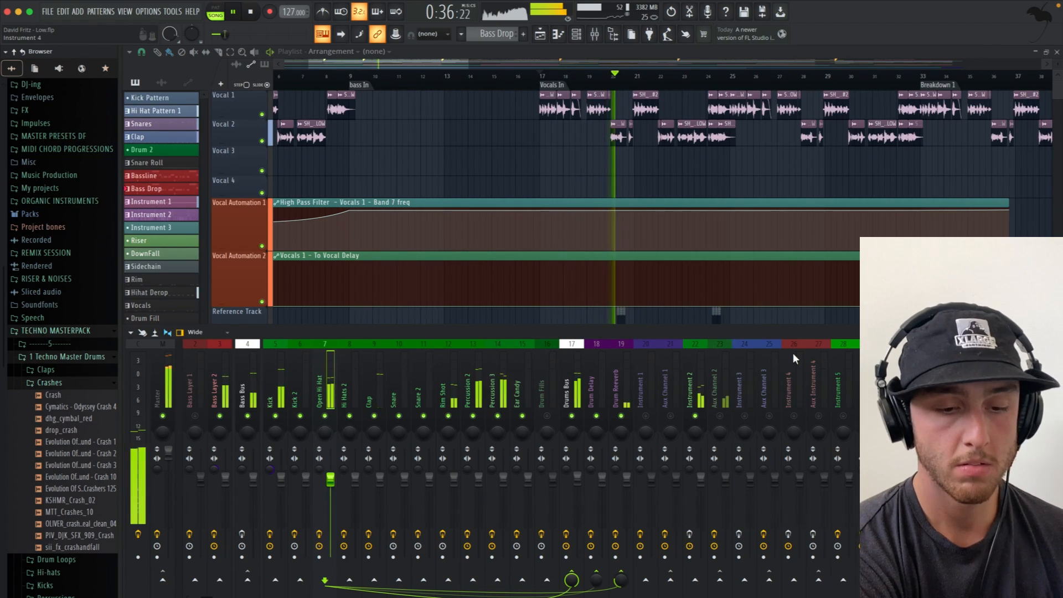
pyautogui.hscroll(5, 793, 353)
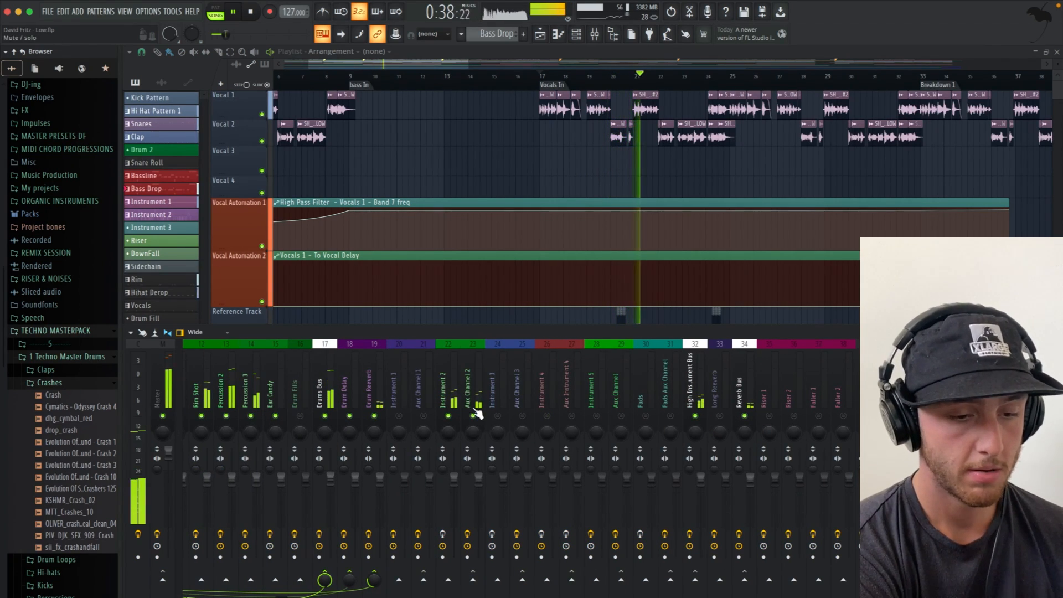
pyautogui.click(441, 389)
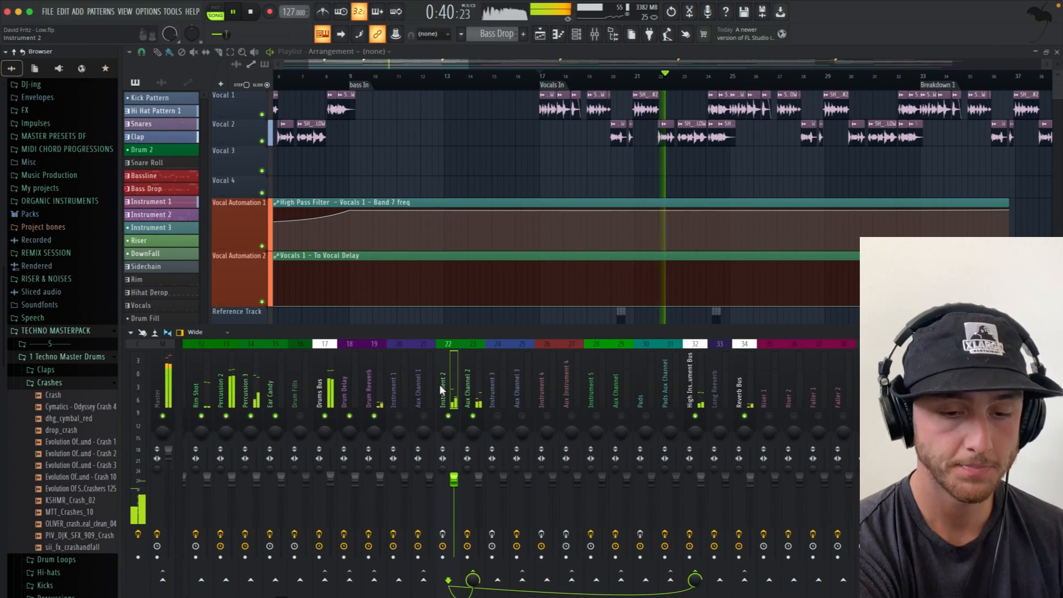
pyautogui.press('space')
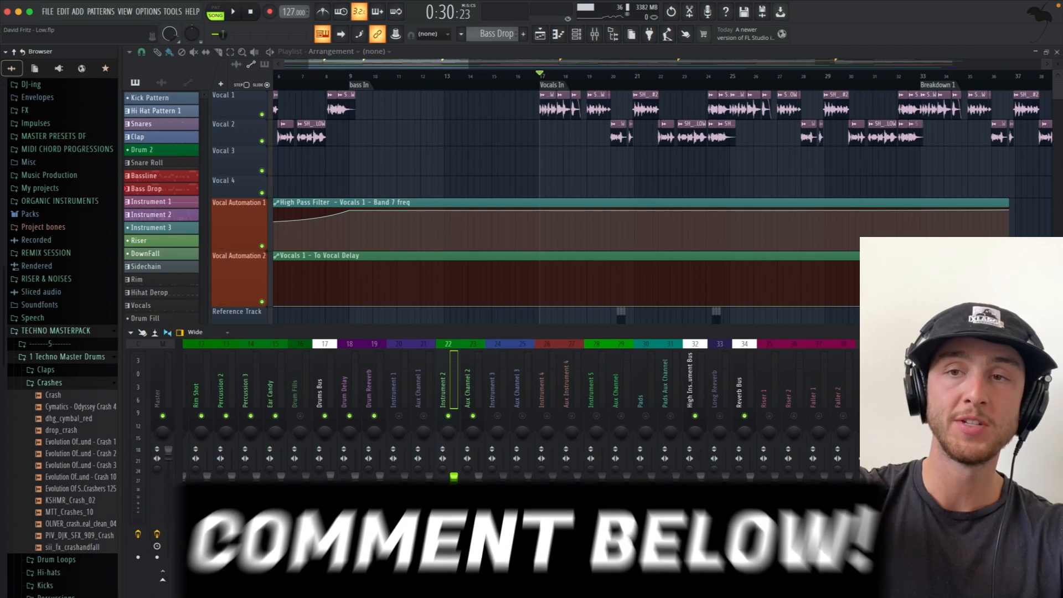